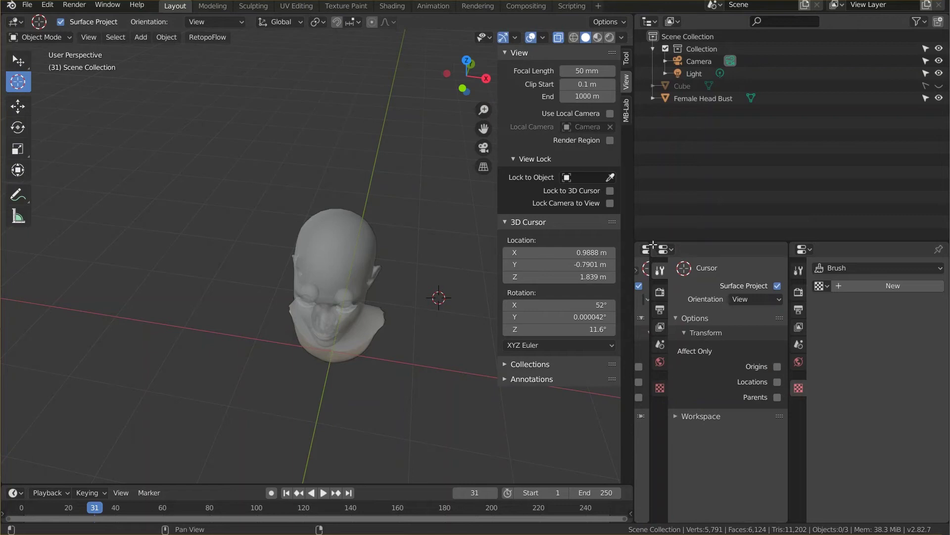
# Join the narrow editor strips into Properties, then merge that column into the 3D Viewport.
pyautogui.moveTo(651, 245); pyautogui.dragTo(627, 253)
pyautogui.moveTo(637, 248); pyautogui.dragTo(778, 248)
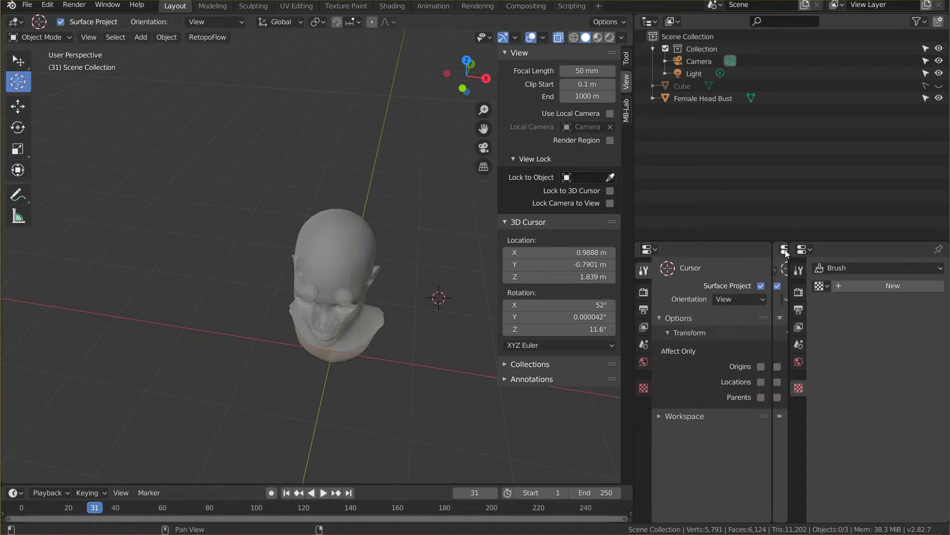
pyautogui.moveTo(787, 247); pyautogui.dragTo(706, 297)
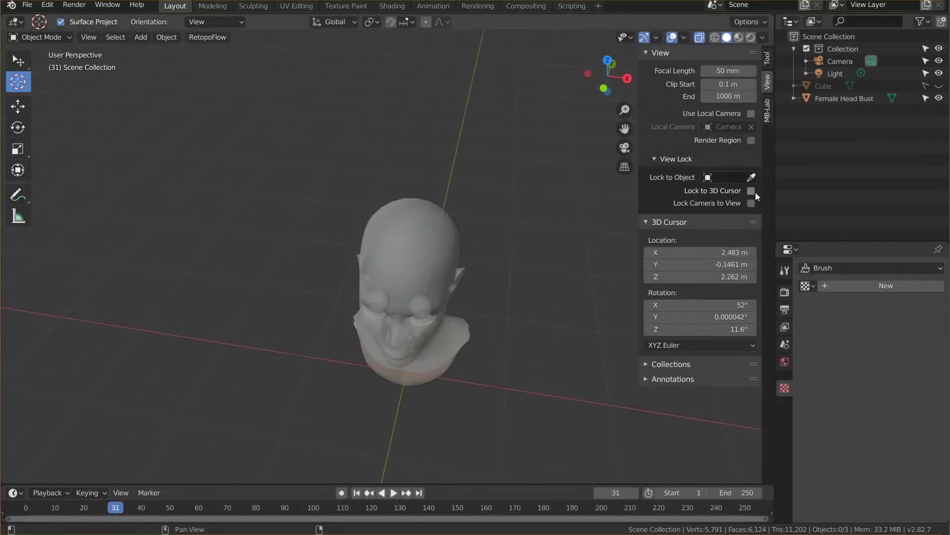
# Hide the sidebar, turn X-Ray off, and orbit to look down on the head.
pyautogui.press('n')
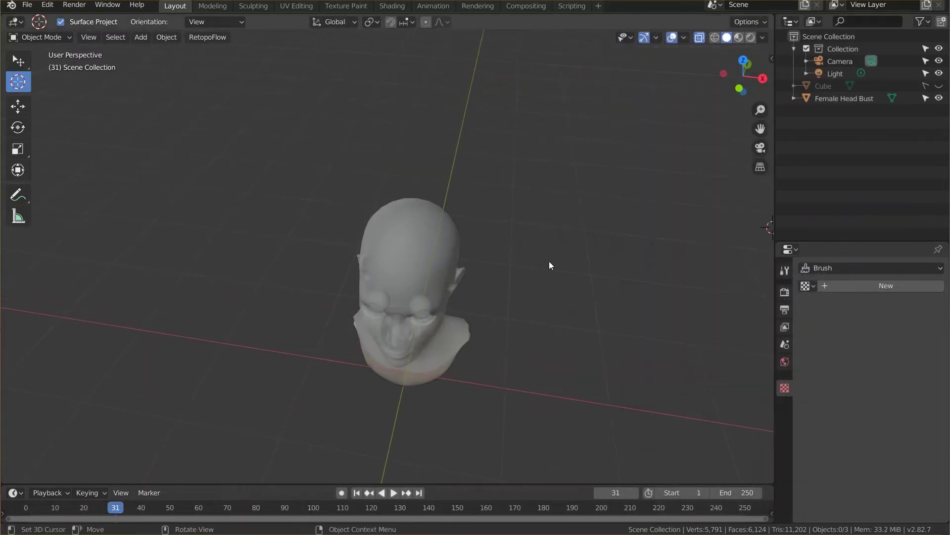
pyautogui.click(701, 39)
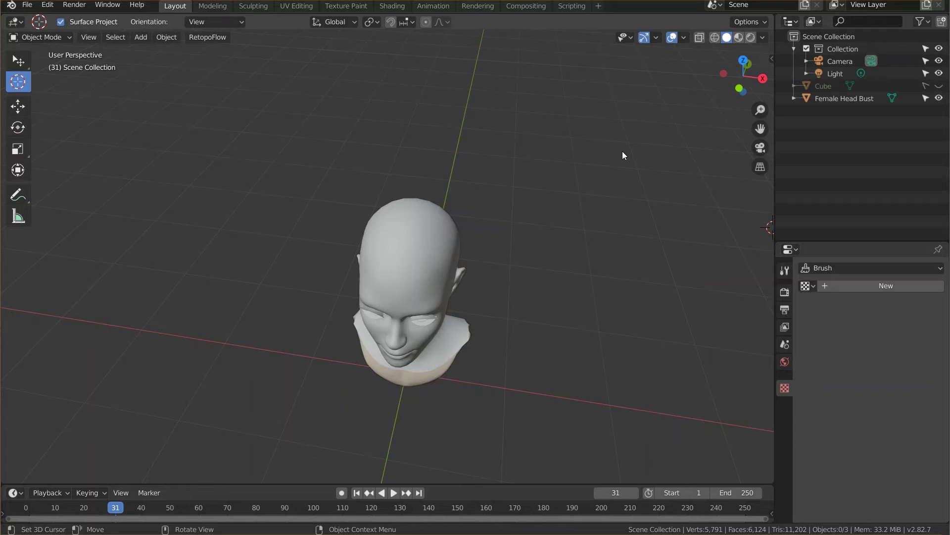
pyautogui.scroll(5, 599, 177)
pyautogui.moveTo(561, 213)
pyautogui.mouseDown(button='middle')
pyautogui.moveTo(520, 246)
pyautogui.moveTo(531, 220)
pyautogui.mouseUp(button='middle')
pyautogui.scroll(-3, 545, 222)
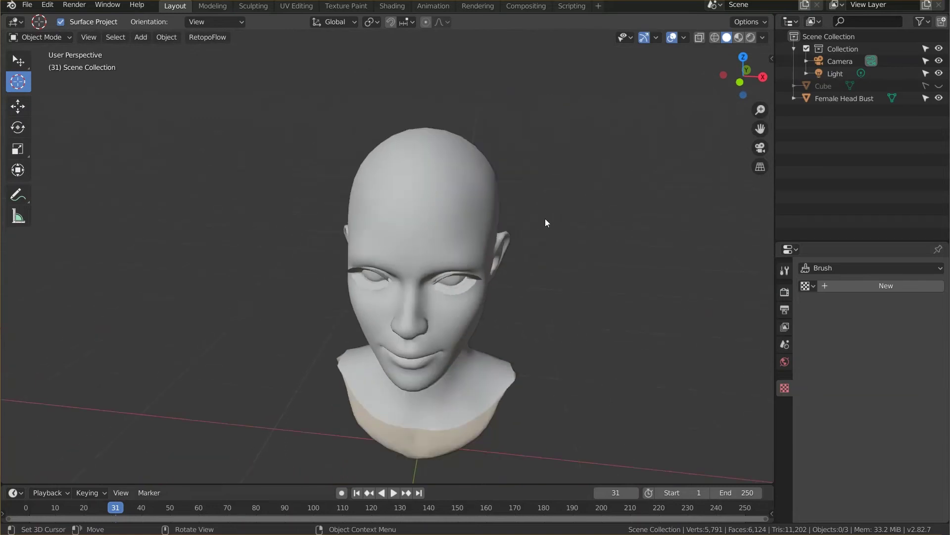
pyautogui.scroll(-2, 546, 222)
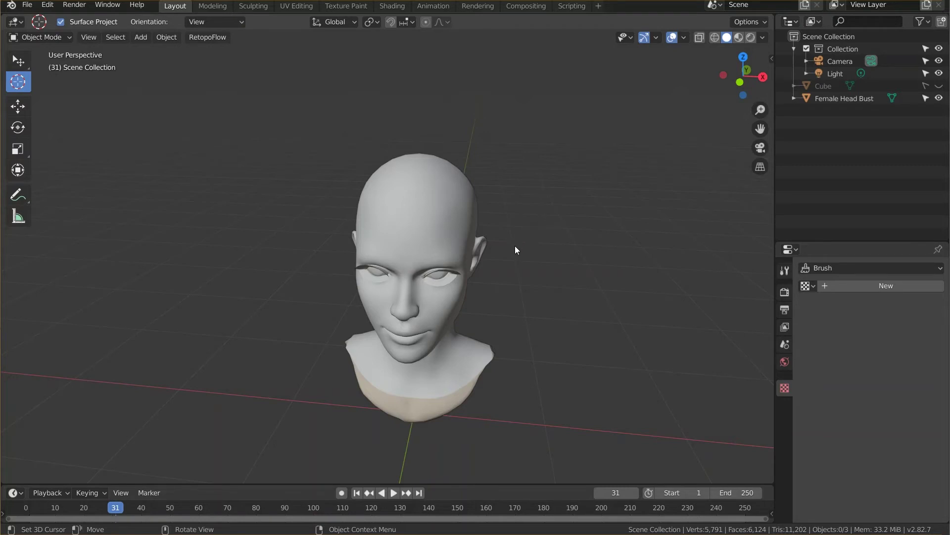
pyautogui.moveTo(515, 246); pyautogui.dragTo(533, 234, button='middle')
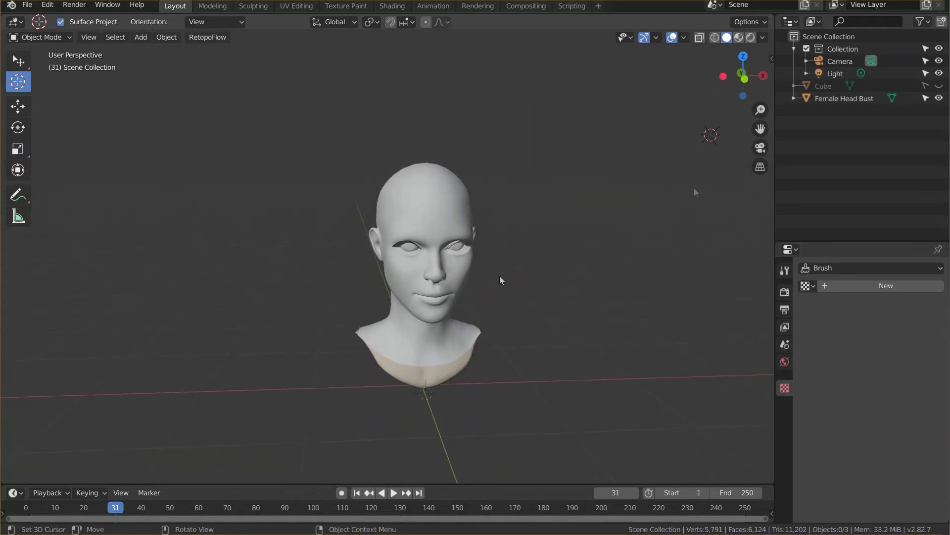
# Place the 3D cursor at the bust's base, edit its X rotation, and confirm the raised cube.
pyautogui.keyDown('shift'); pyautogui.rightClick(426, 392); pyautogui.keyUp('shift')
pyautogui.press('n')
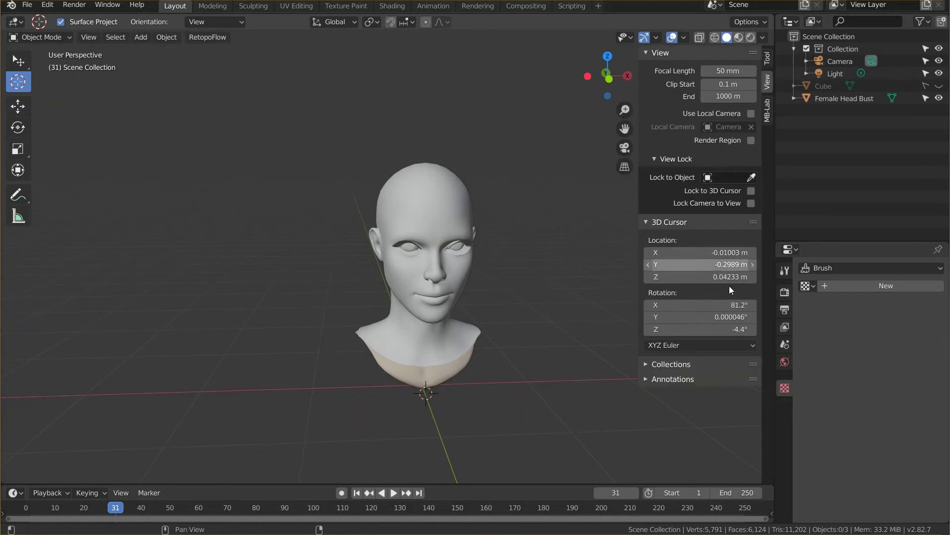
pyautogui.doubleClick(731, 304)
pyautogui.write('0')
pyautogui.press('Return')
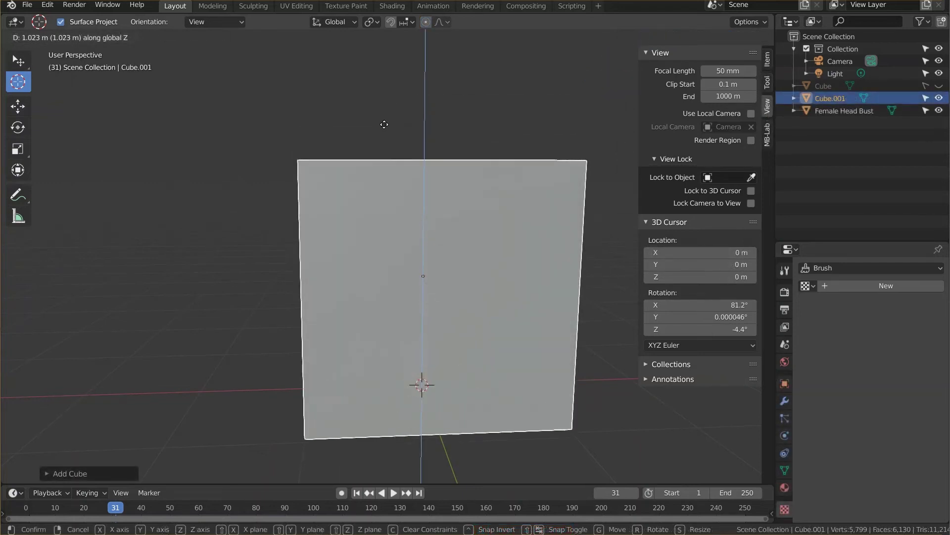
pyautogui.click(386, 128)
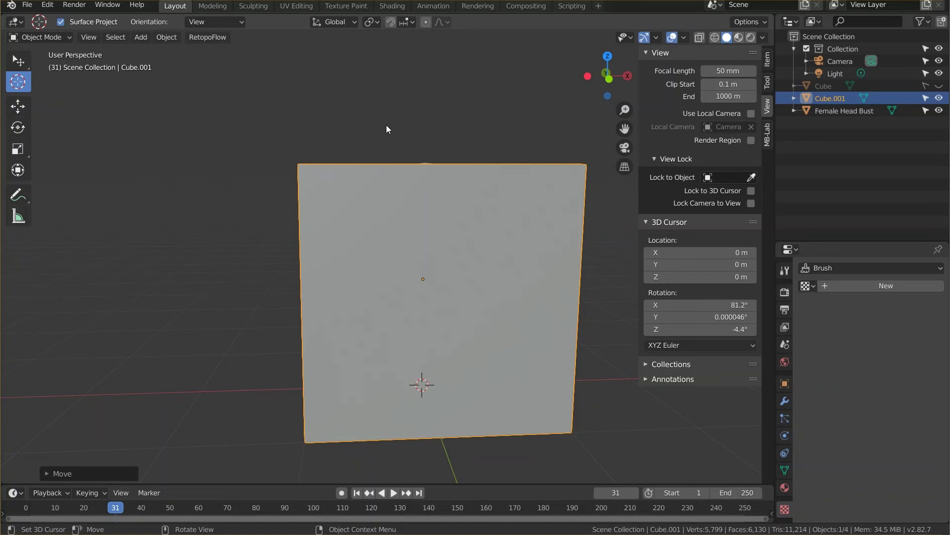
# Enable X-Ray, orbit to compare cube and head, place the cursor on the head, delete the cube.
pyautogui.click(698, 38)
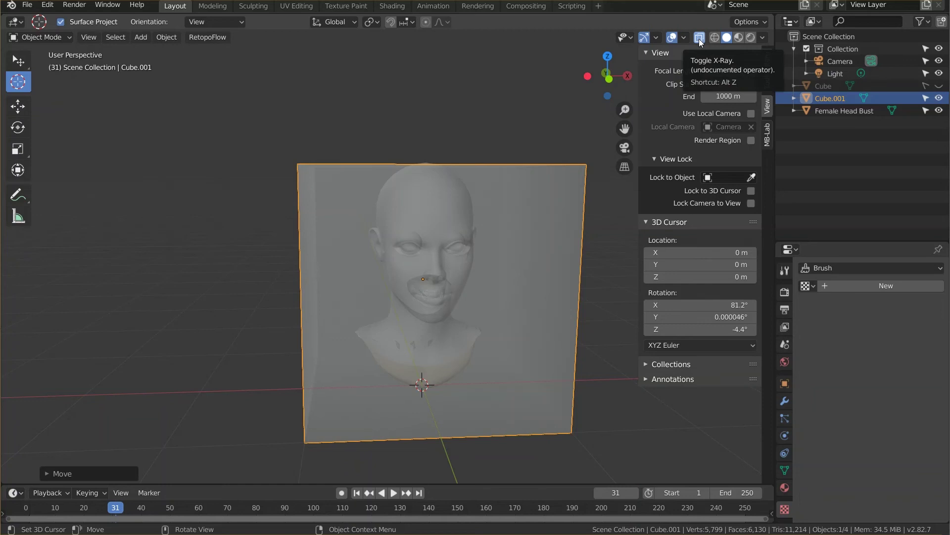
pyautogui.moveTo(450, 105)
pyautogui.mouseDown(button='middle')
pyautogui.moveTo(345, 106)
pyautogui.moveTo(487, 123)
pyautogui.moveTo(558, 206)
pyautogui.mouseUp(button='middle')
pyautogui.click(562, 211)
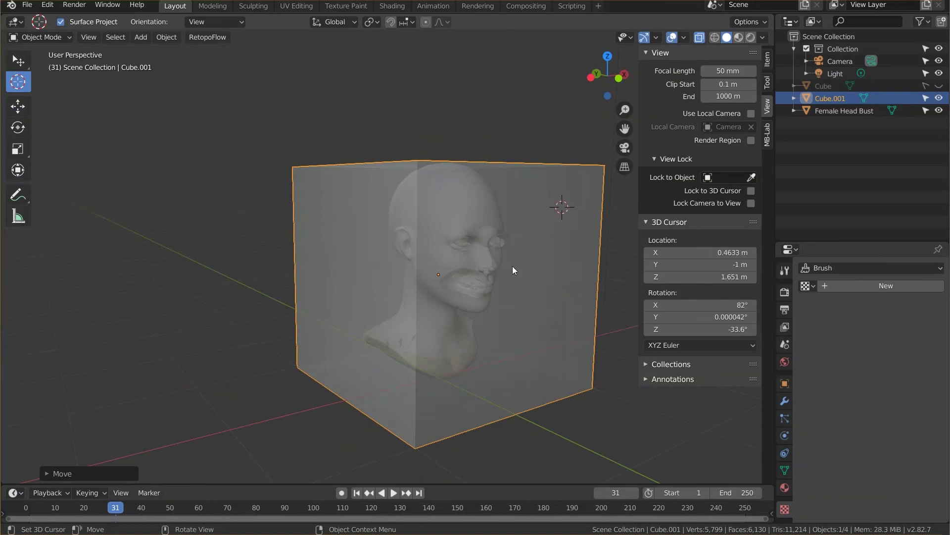
pyautogui.press('Delete')
# Turn X-Ray off and orbit so the solid head's face points toward the viewer.
pyautogui.moveTo(576, 264); pyautogui.dragTo(448, 262, button='middle')
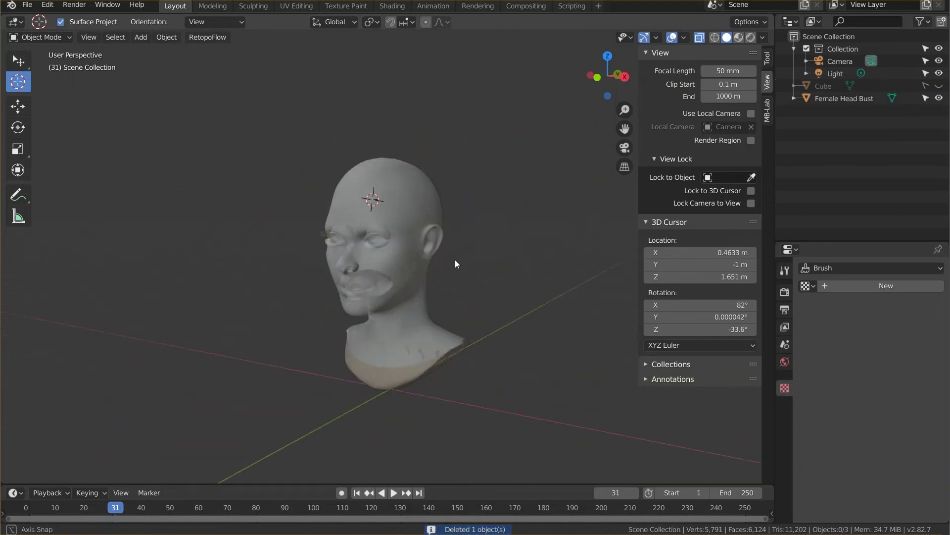
pyautogui.click(699, 37)
pyautogui.scroll(2, 486, 195)
pyautogui.moveTo(485, 194); pyautogui.dragTo(545, 184, button='middle')
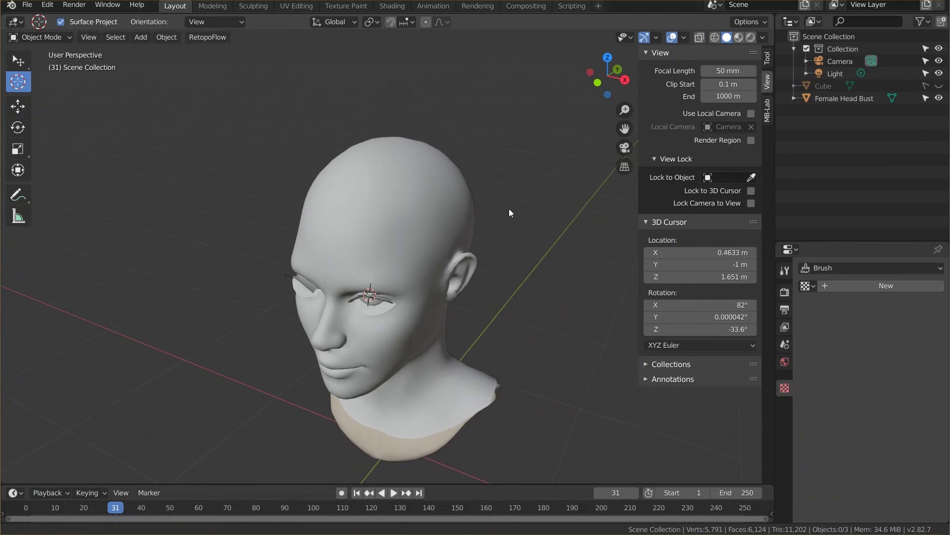
pyautogui.scroll(3, 546, 184)
pyautogui.scroll(-2, 546, 183)
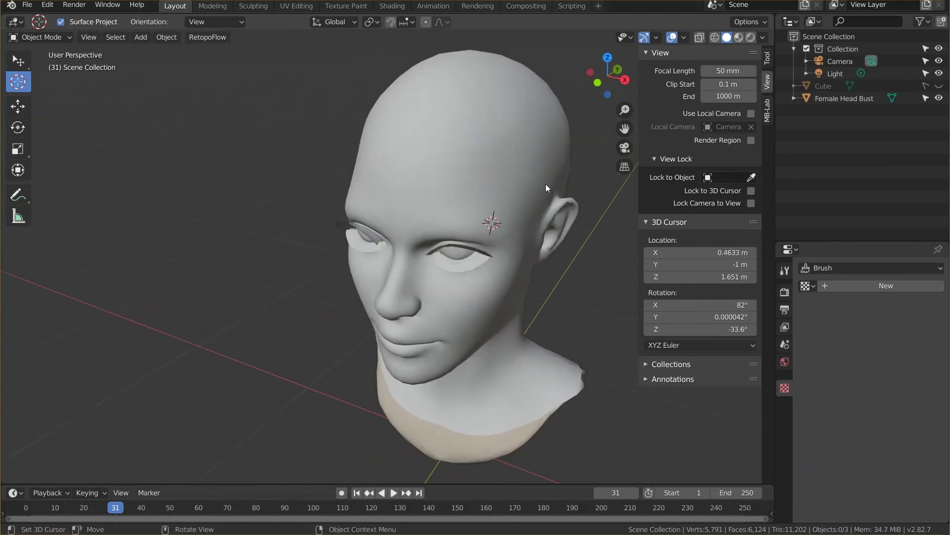